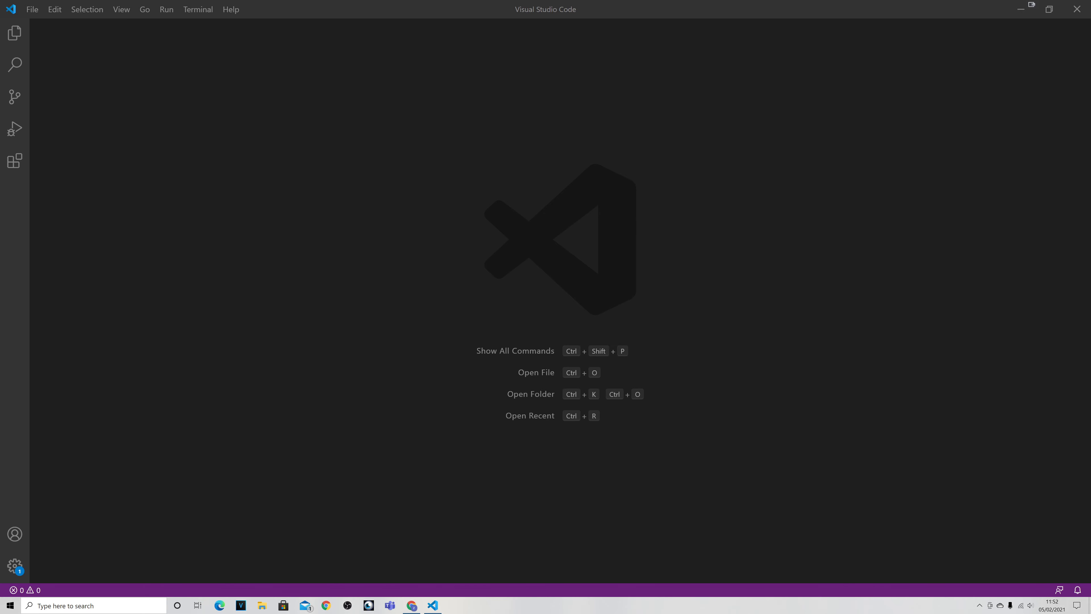
# Close Visual Studio Code and open the code.visualstudio.com website in the browser.
pyautogui.click(1077, 9)
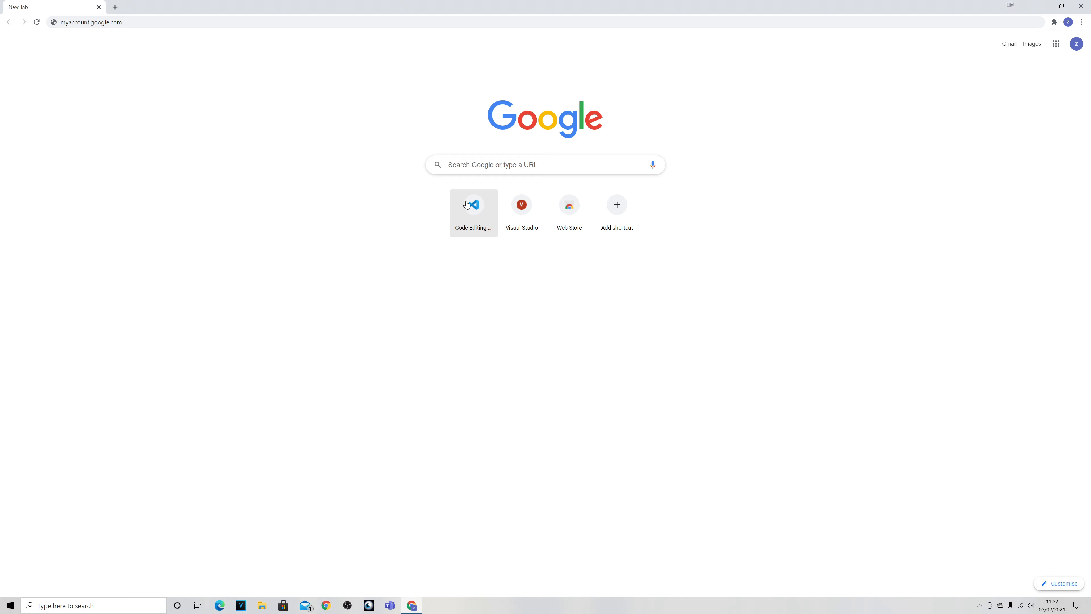
pyautogui.click(471, 210)
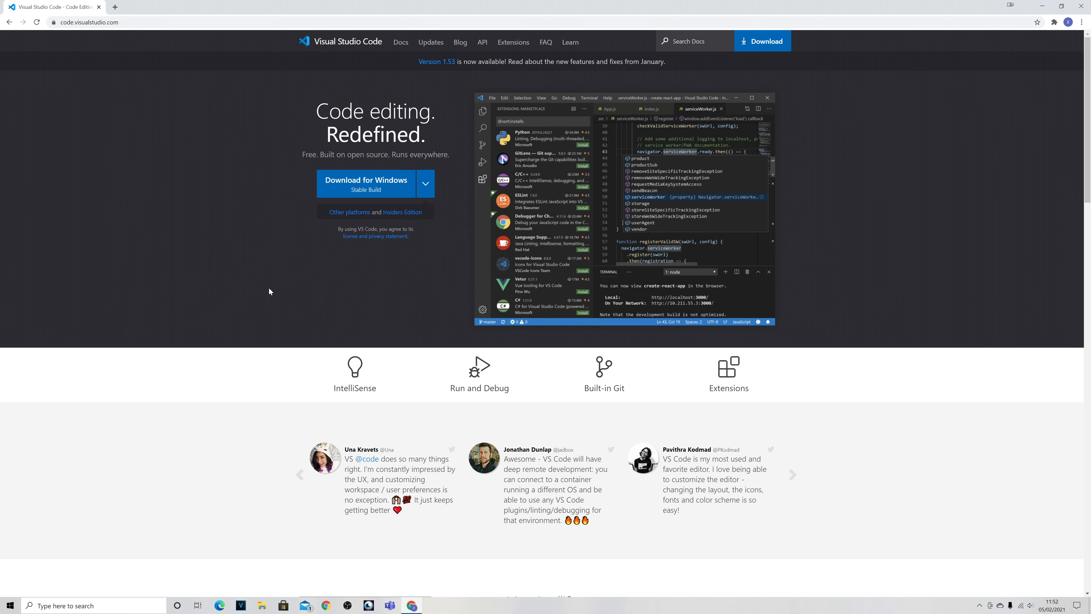
# Open the Visual Studio website in a new tab, review its Visual Studio Code download options, and close that tab.
pyautogui.click(114, 6)
pyautogui.click(532, 229)
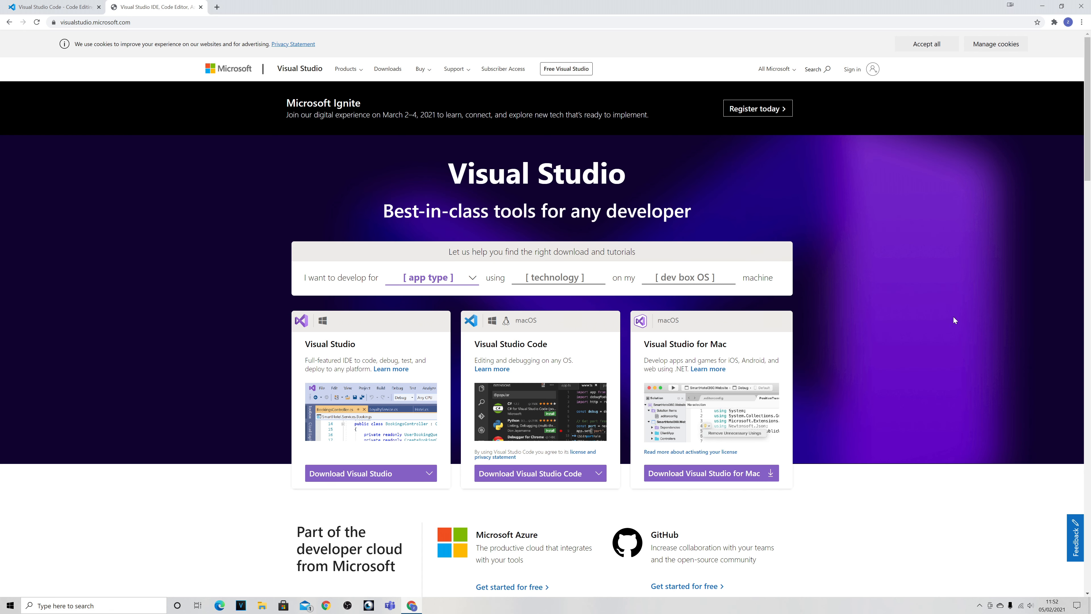
pyautogui.scroll(-3, 515, 324)
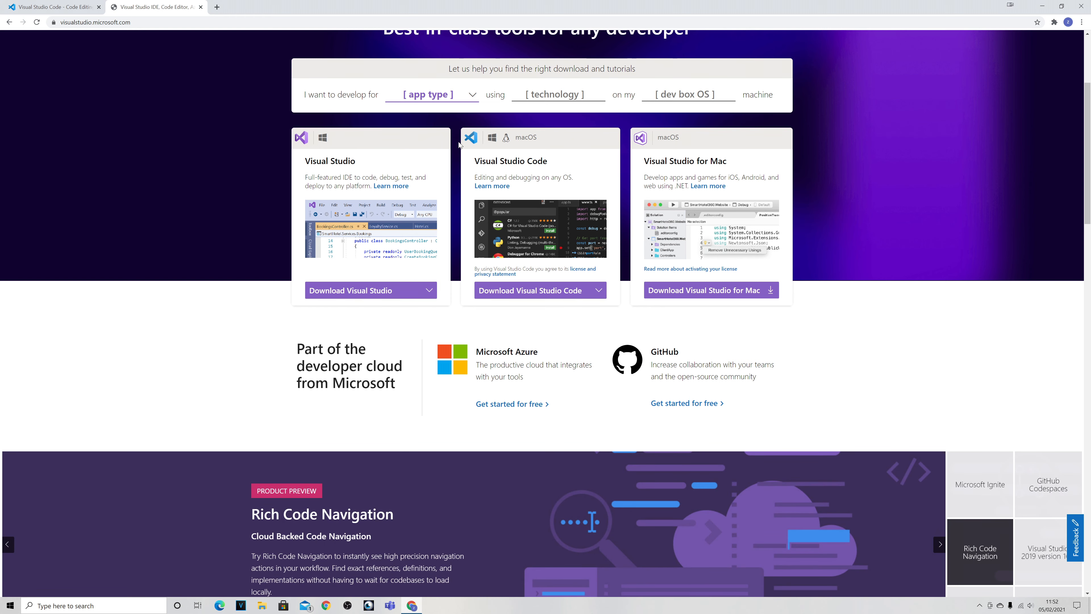
pyautogui.click(597, 291)
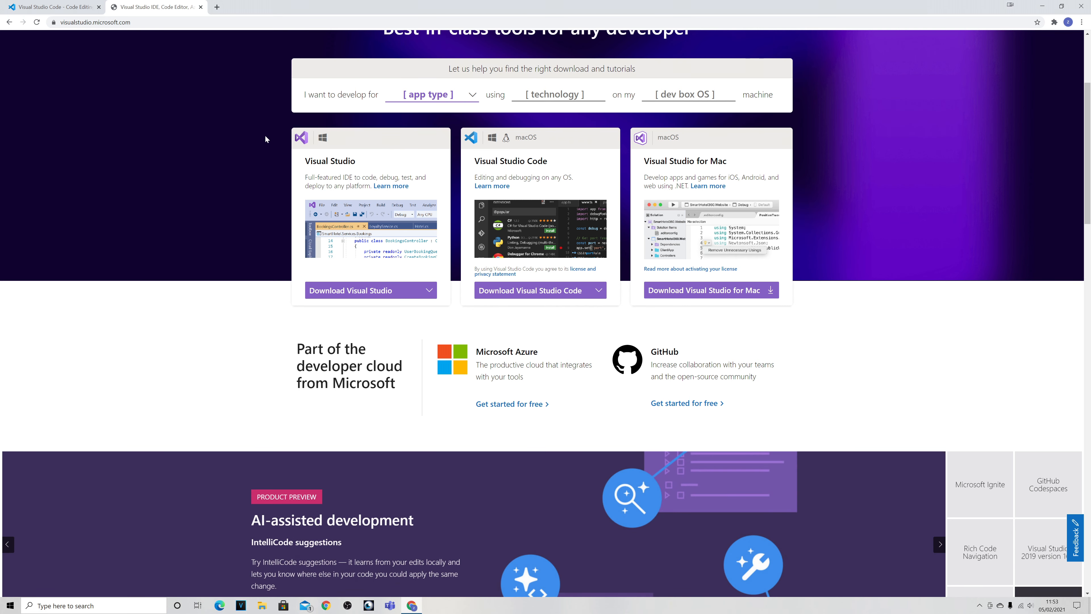
pyautogui.click(201, 8)
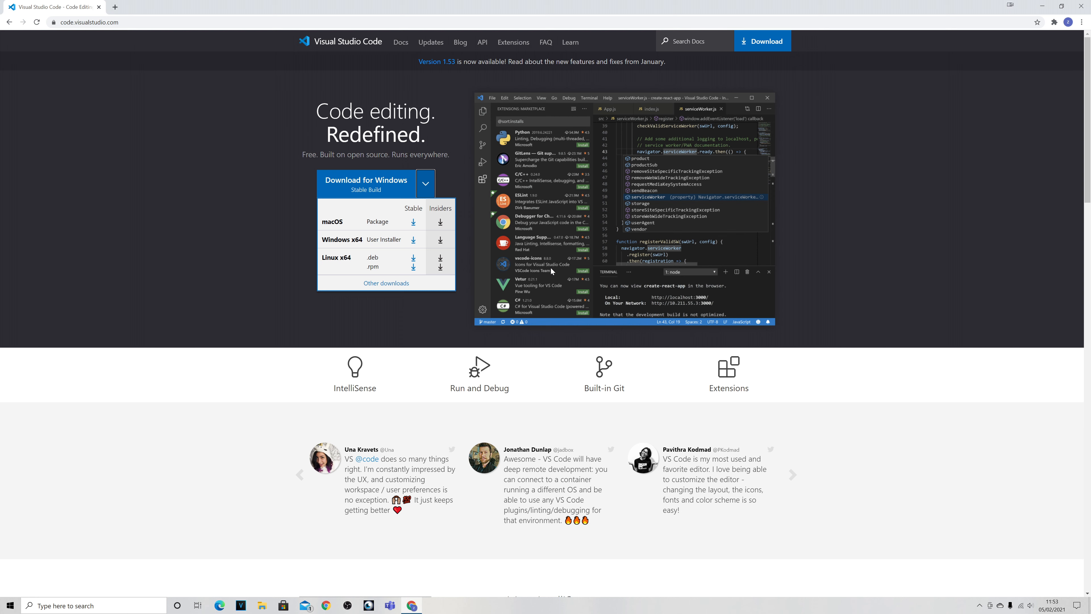
# Download the stable Windows x64 User Installer of Visual Studio Code and run the downloaded setup file.
pyautogui.click(413, 240)
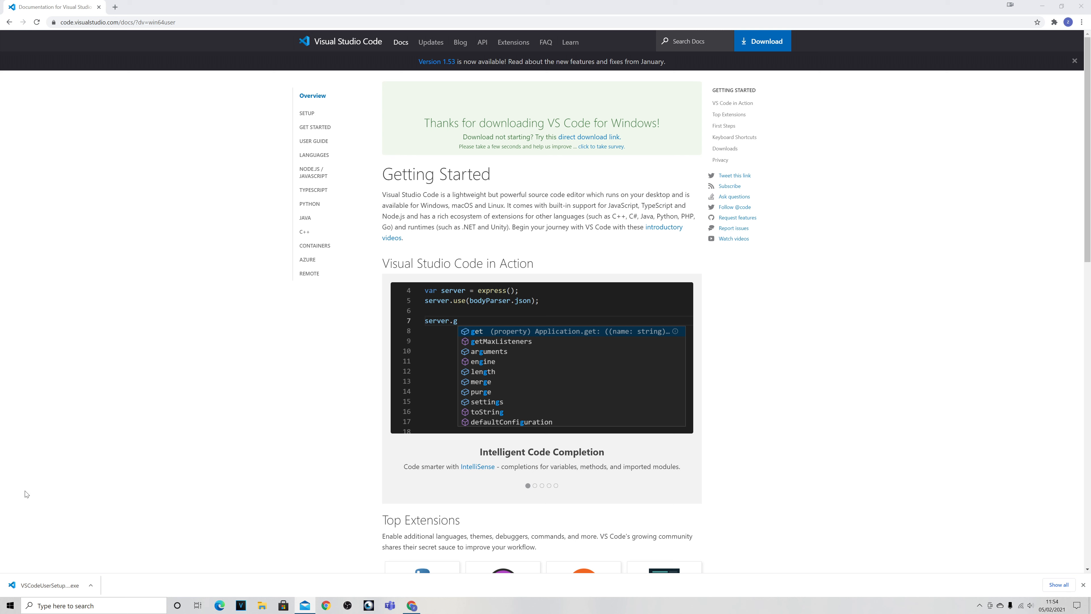
pyautogui.click(91, 585)
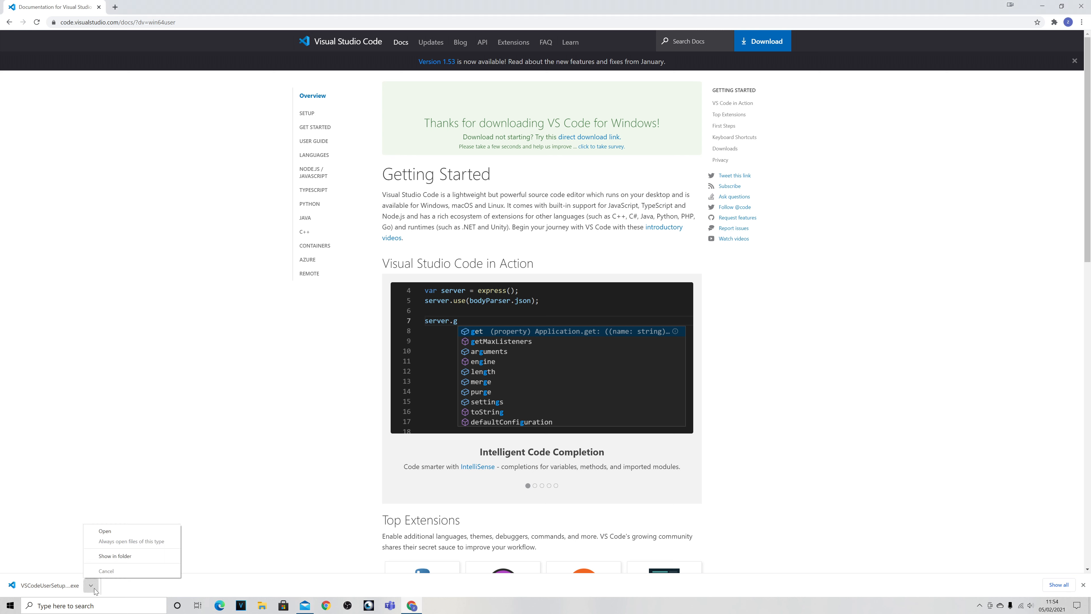
pyautogui.click(137, 533)
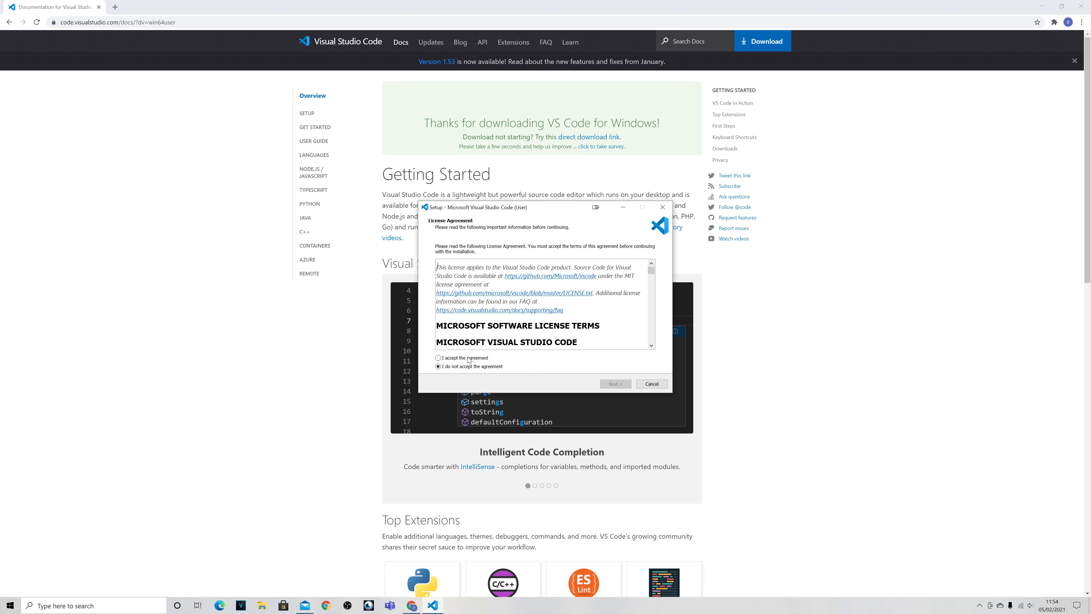
# Accept the Microsoft Visual Studio Code license agreement in the setup wizard.
pyautogui.click(467, 358)
pyautogui.moveTo(655, 273); pyautogui.dragTo(658, 344)
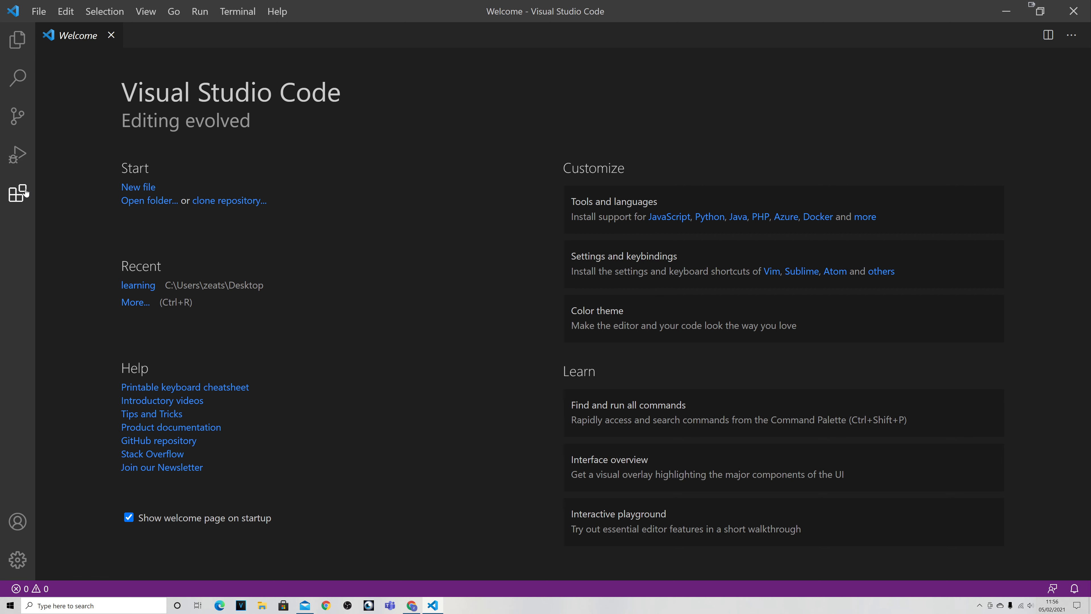
# Search the extension marketplace for "beat" and install the Beat Saber Quest Modding extension.
pyautogui.click(18, 193)
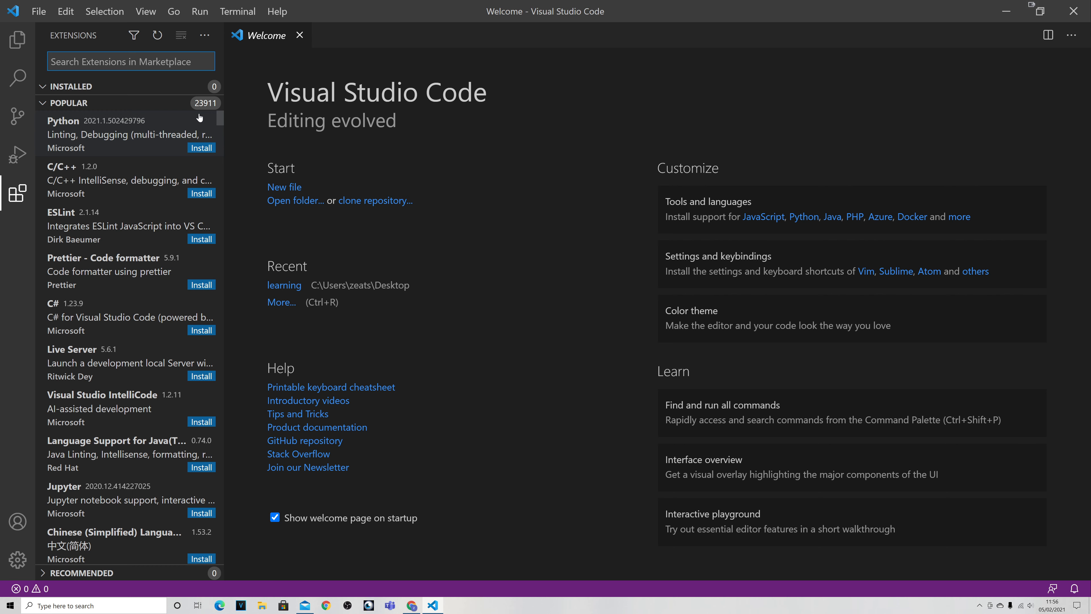
pyautogui.write('b')
pyautogui.write('eat')
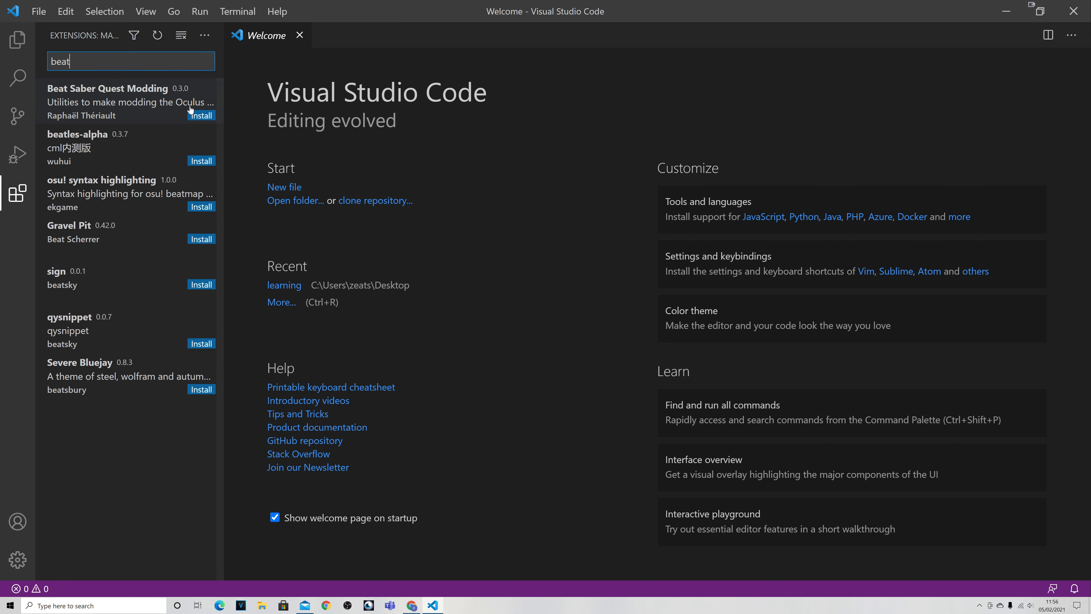
pyautogui.click(199, 115)
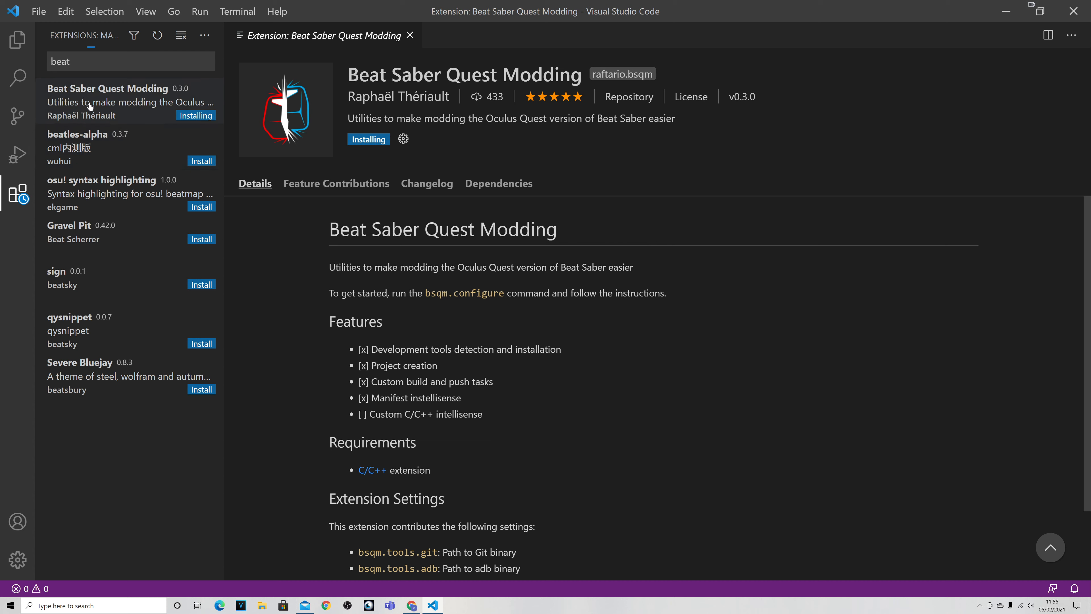
pyautogui.moveTo(110, 63); pyautogui.dragTo(49, 62)
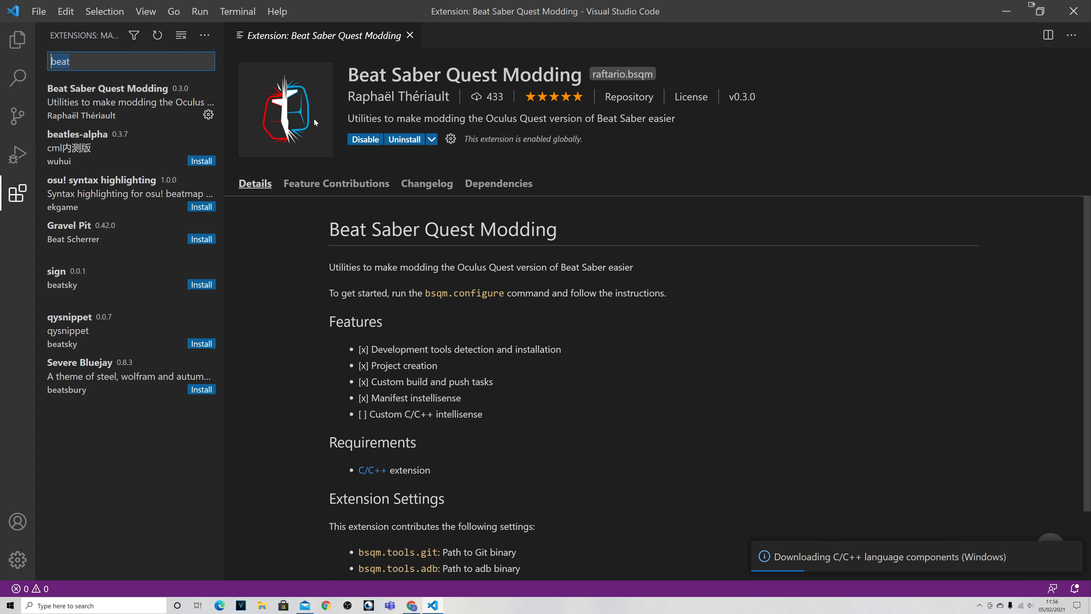
pyautogui.press('BackSpace')
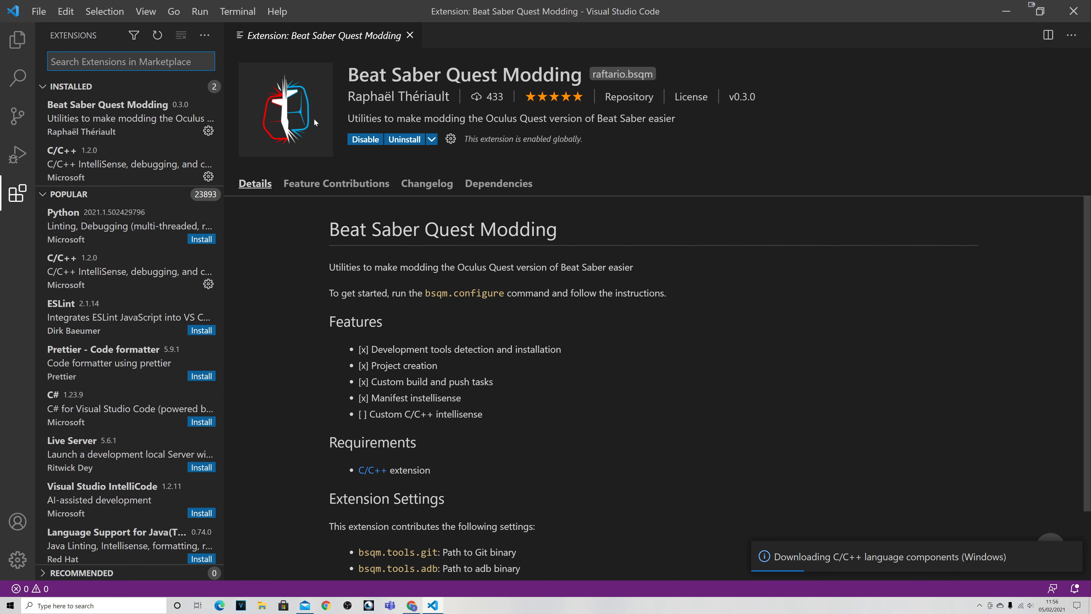
pyautogui.write('sass')
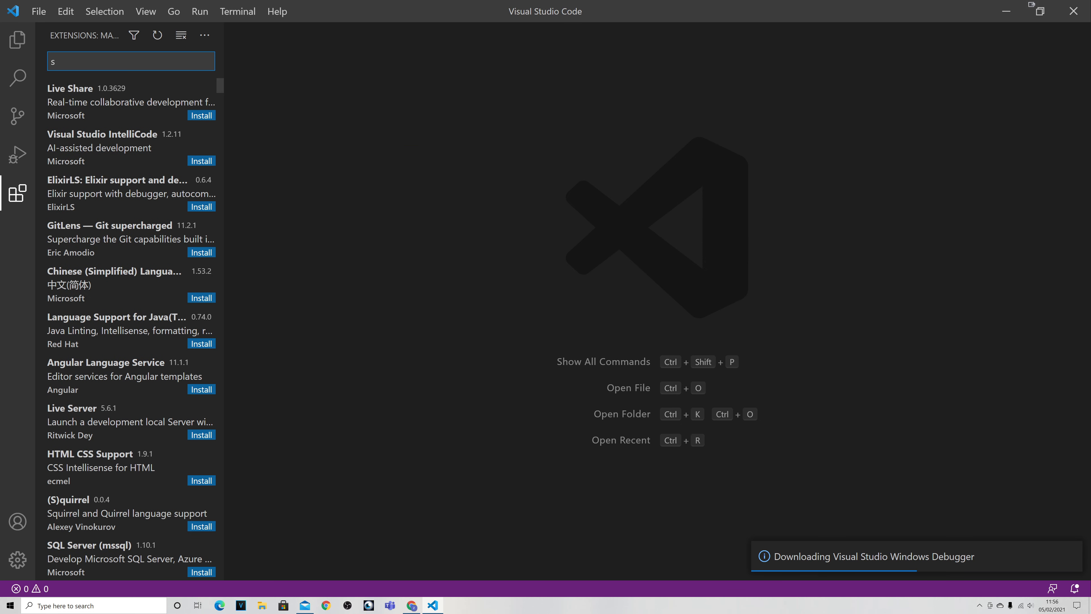
pyautogui.press('BackSpace')
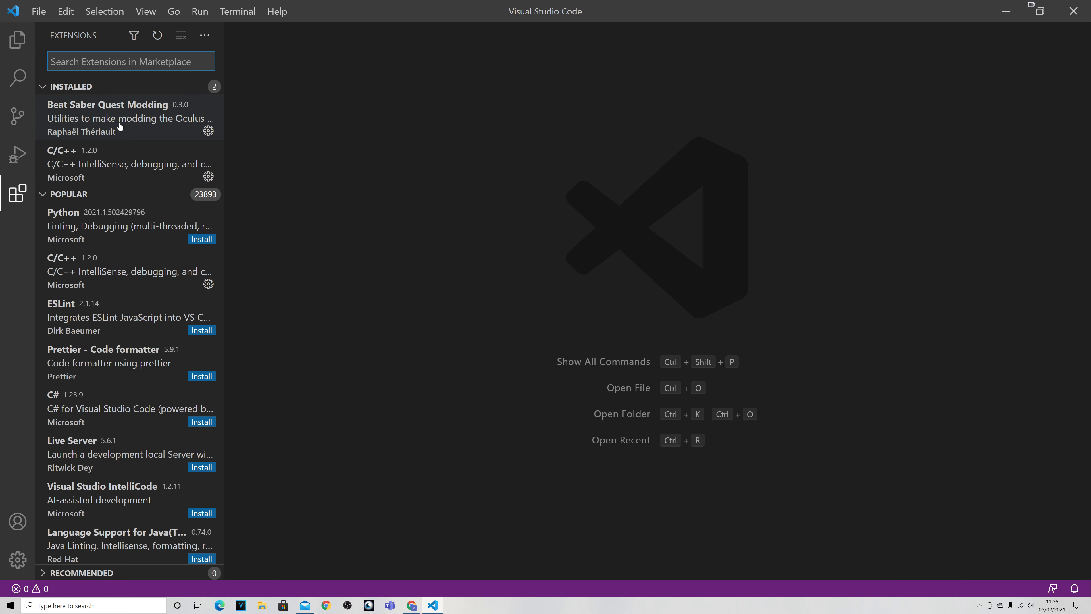
# Uninstall the Beat Saber Quest Modding and C/C++ extensions.
pyautogui.click(44, 88)
pyautogui.click(44, 88)
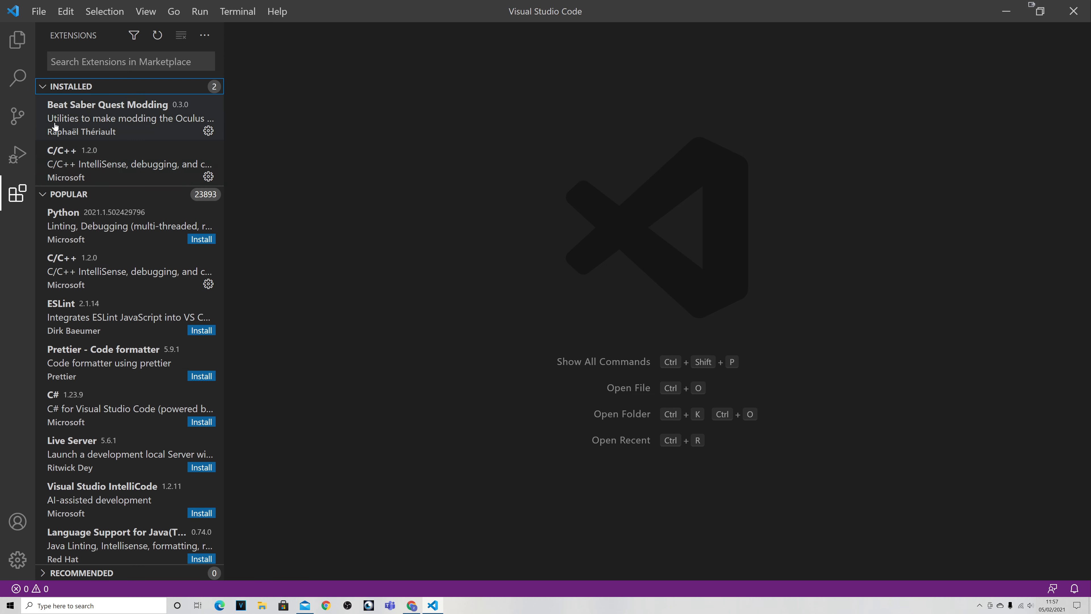
pyautogui.click(207, 131)
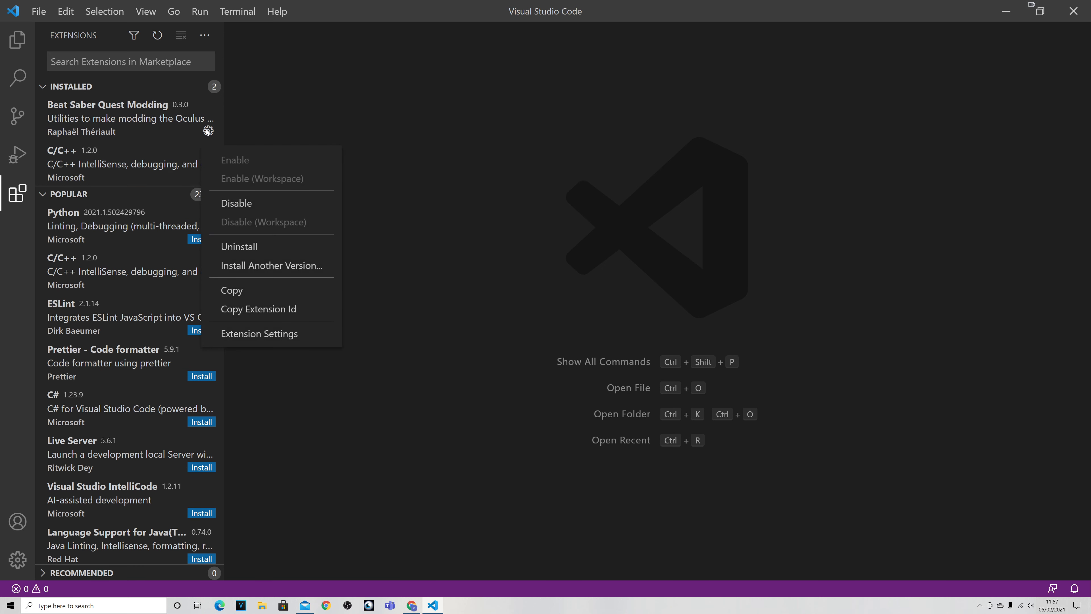
pyautogui.click(116, 131)
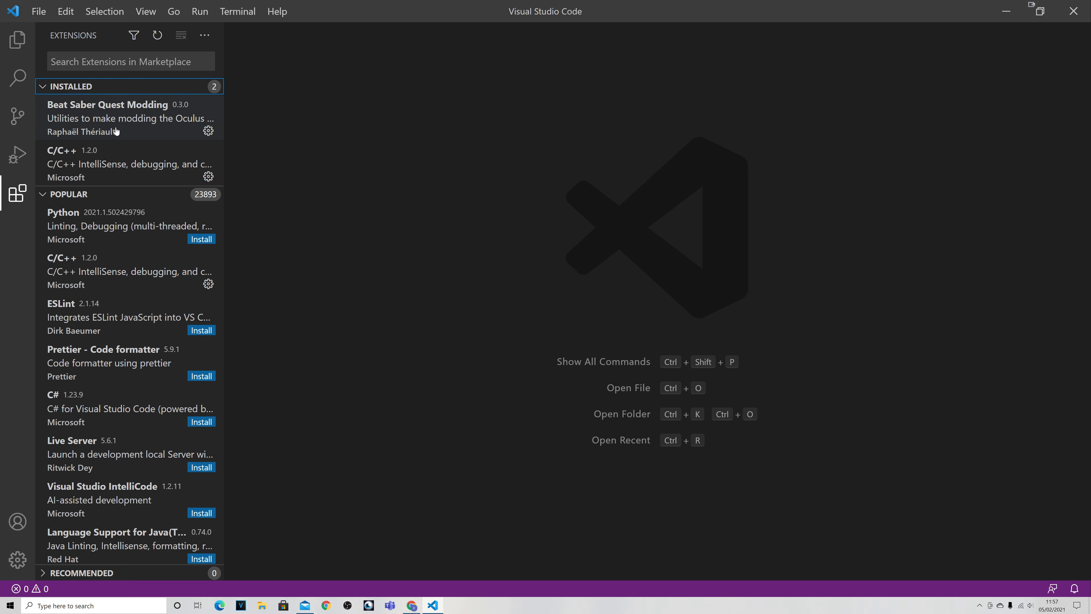
pyautogui.click(111, 131)
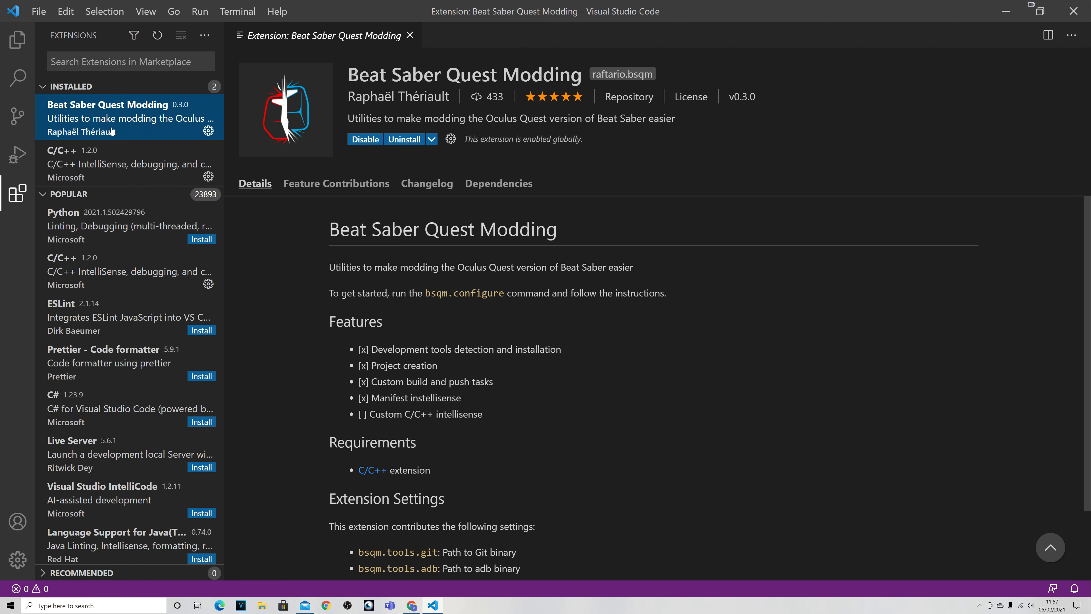
pyautogui.click(404, 139)
pyautogui.click(106, 175)
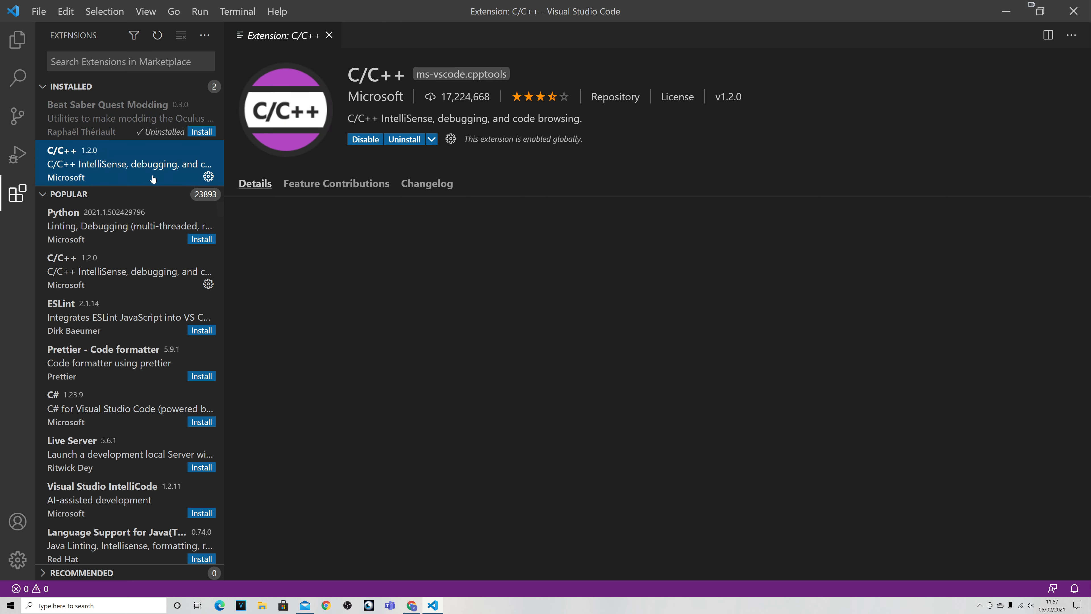
pyautogui.click(410, 139)
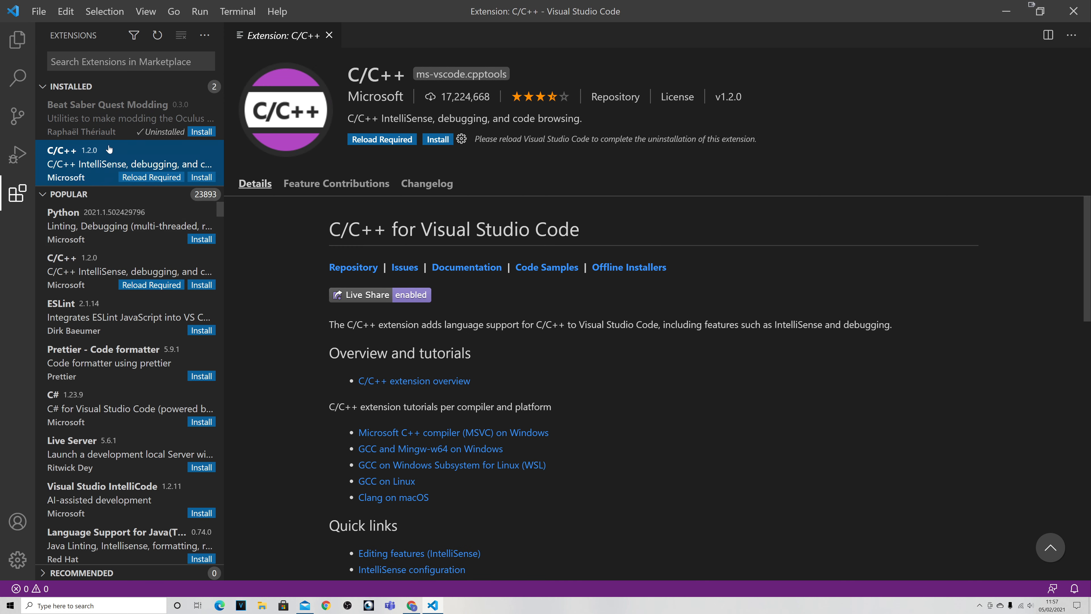
# Search the extension marketplace for "bea" and install the Beautify extension by HookyQR.
pyautogui.click(123, 63)
pyautogui.write('beat')
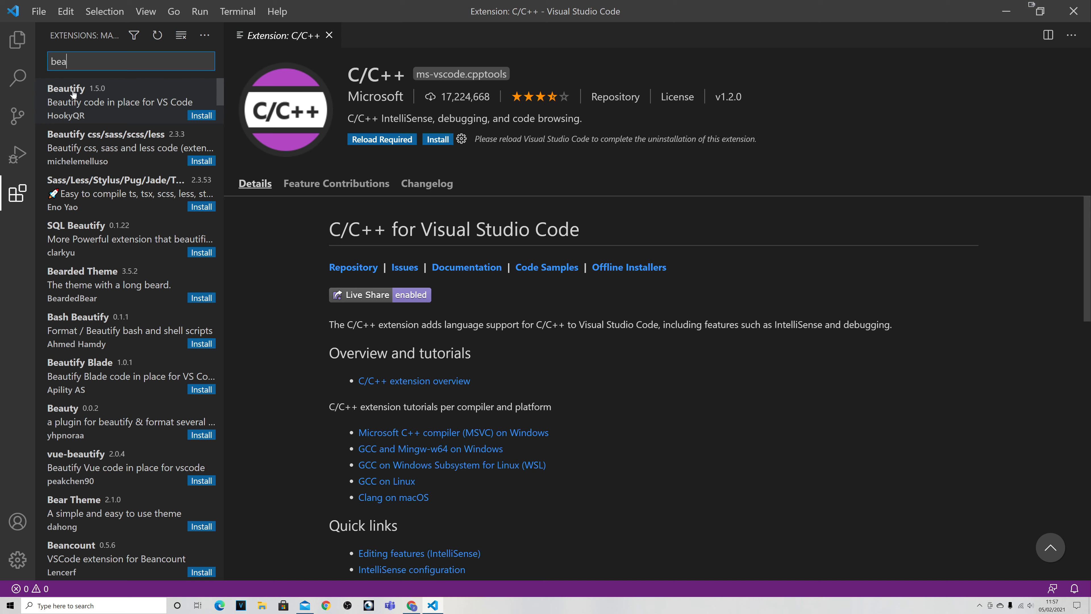
pyautogui.click(201, 116)
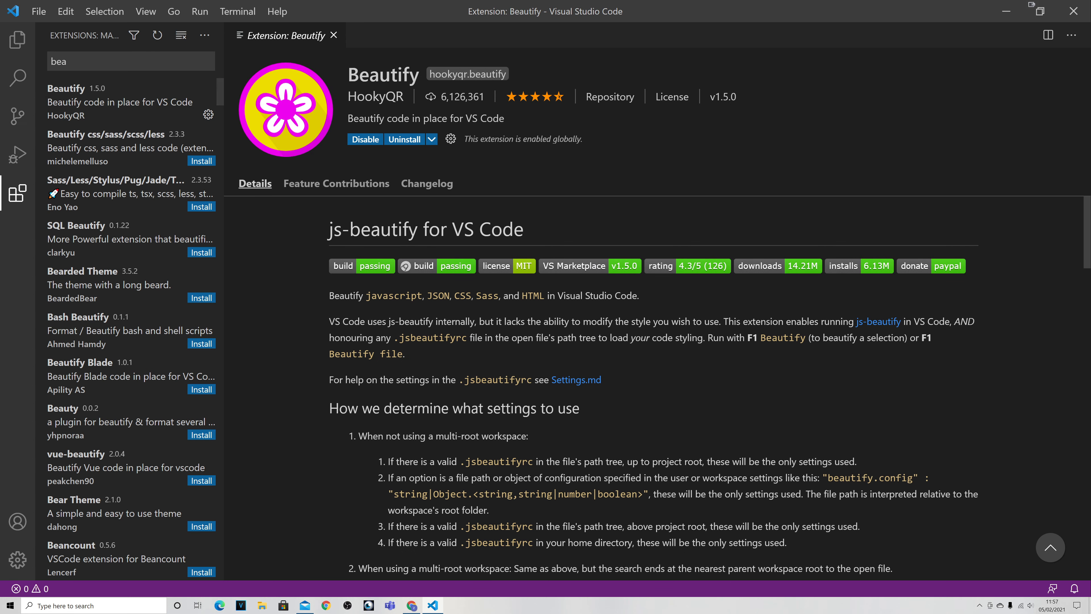
# Search the extension marketplace for "sa" and install the Live Sass Compiler extension.
pyautogui.hotkey('ctrl', 'shift', 'x')
pyautogui.write('s')
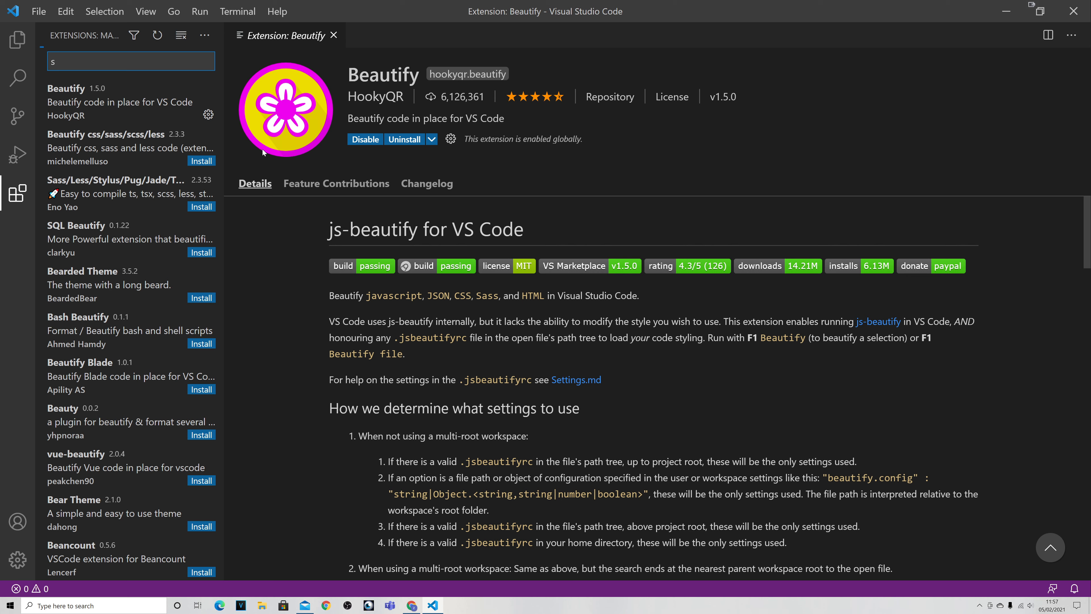
pyautogui.write('a')
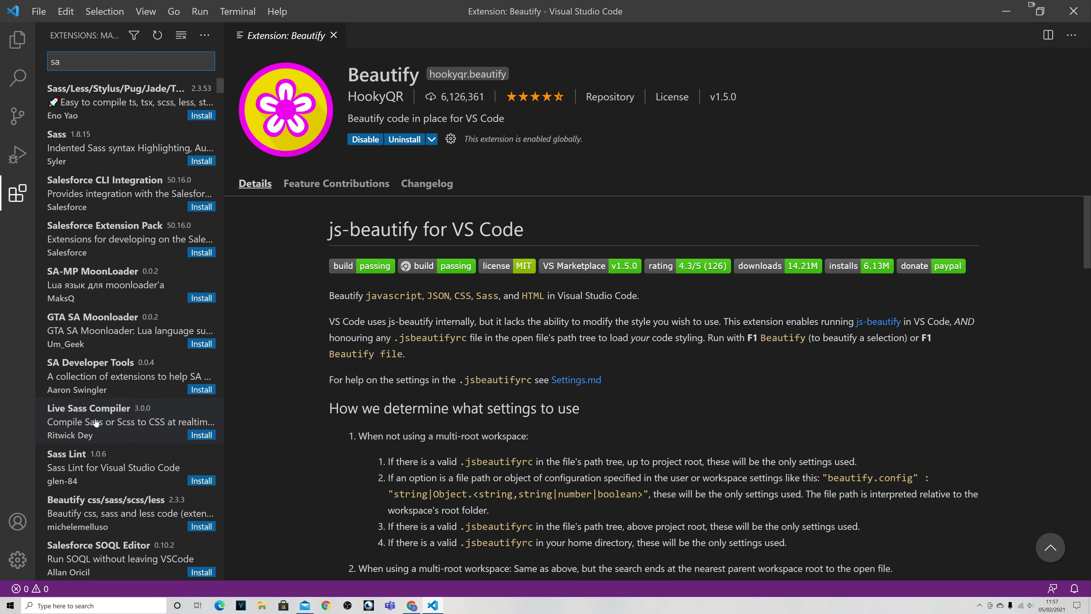
pyautogui.click(196, 435)
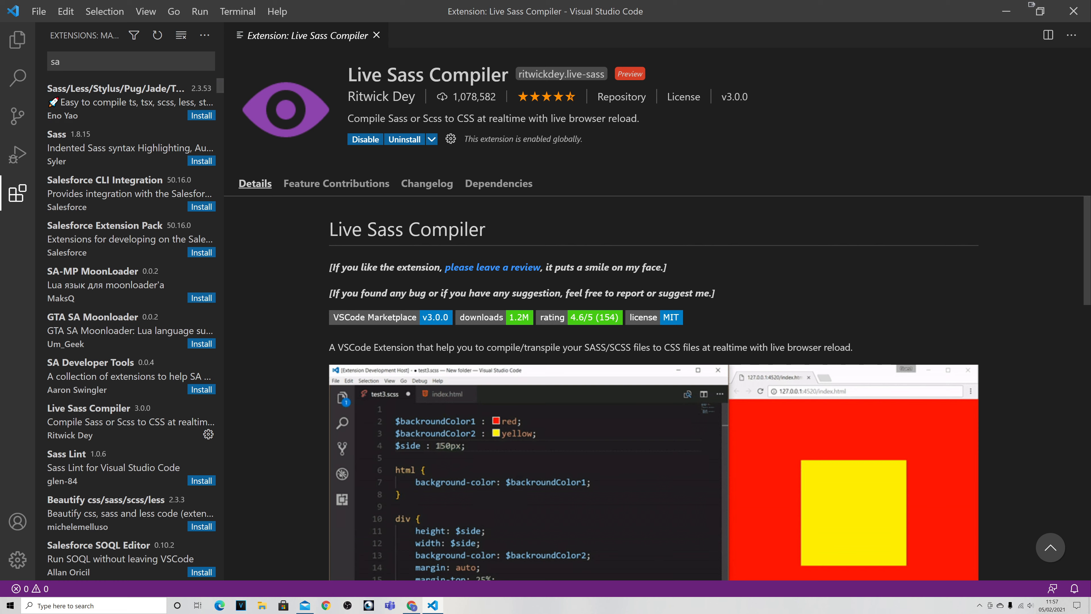
# Clear the extension search and review the details page of the installed Beautify extension.
pyautogui.click(65, 63)
pyautogui.press('BackSpace')
pyautogui.press('BackSpace')
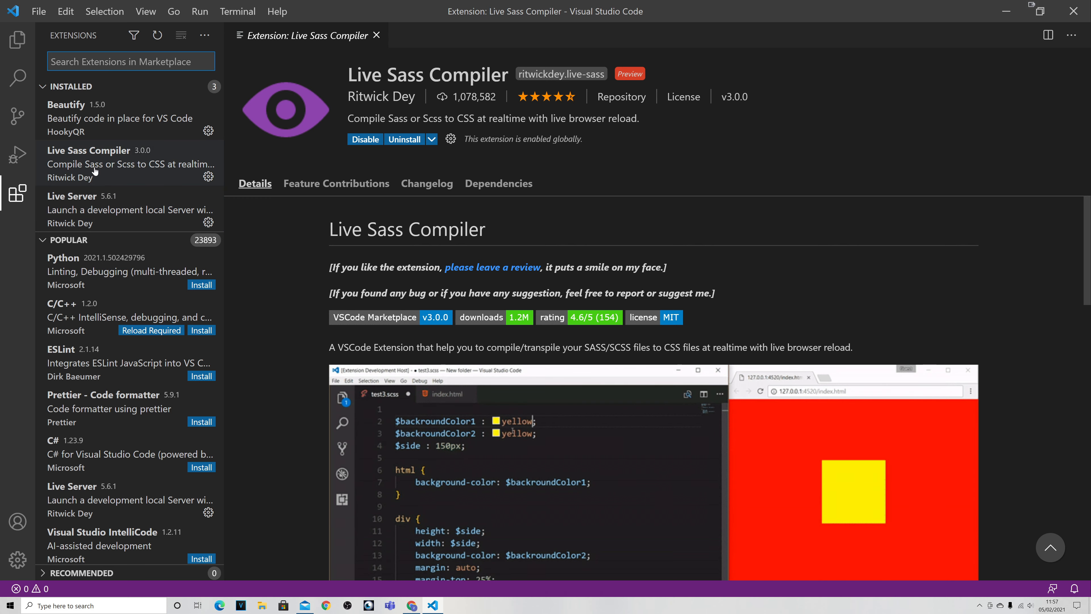
pyautogui.click(90, 119)
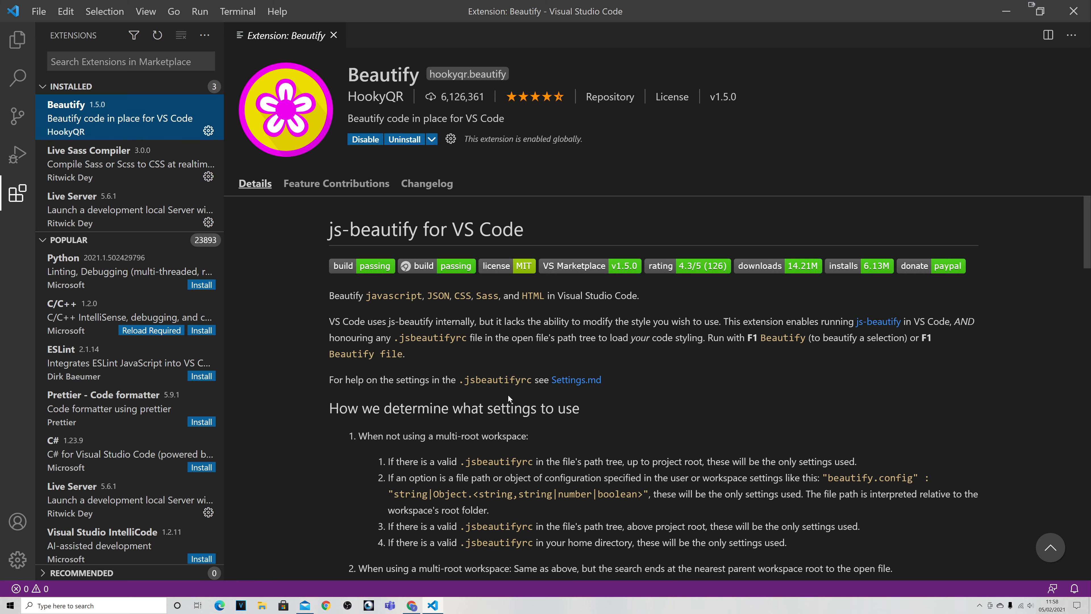
pyautogui.scroll(-10, 508, 398)
pyautogui.scroll(8, 508, 398)
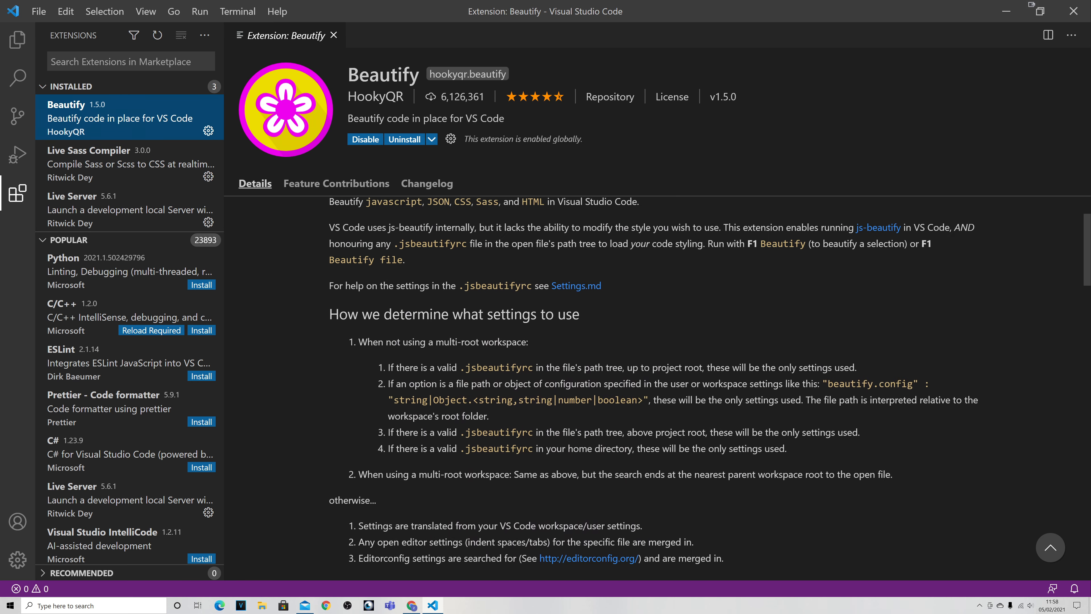
pyautogui.scroll(2, 657, 385)
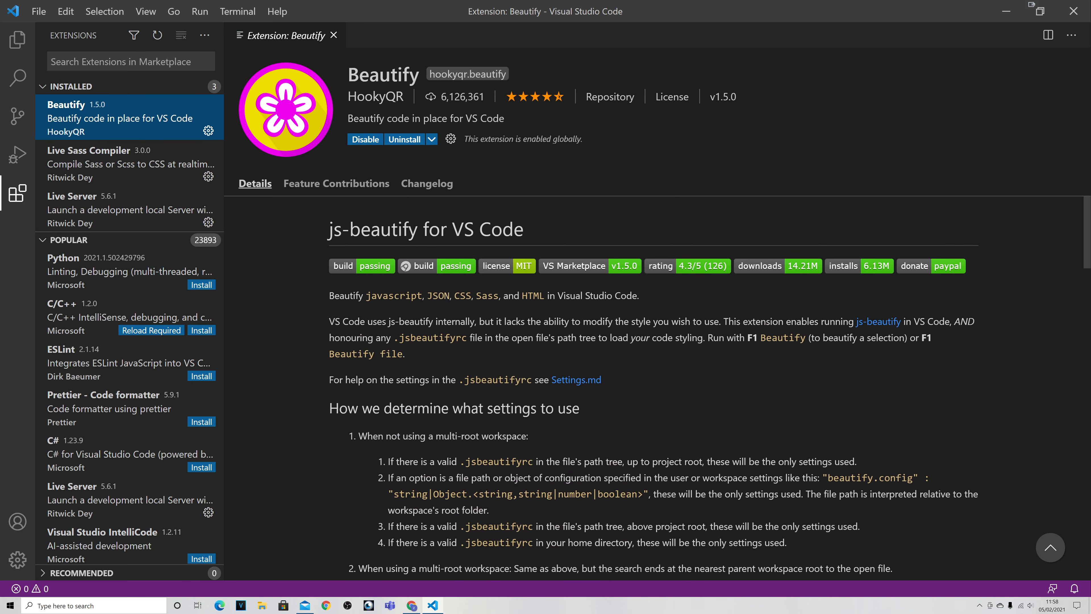
# Review the details pages of the installed Live Sass Compiler and Live Server extensions.
pyautogui.click(104, 170)
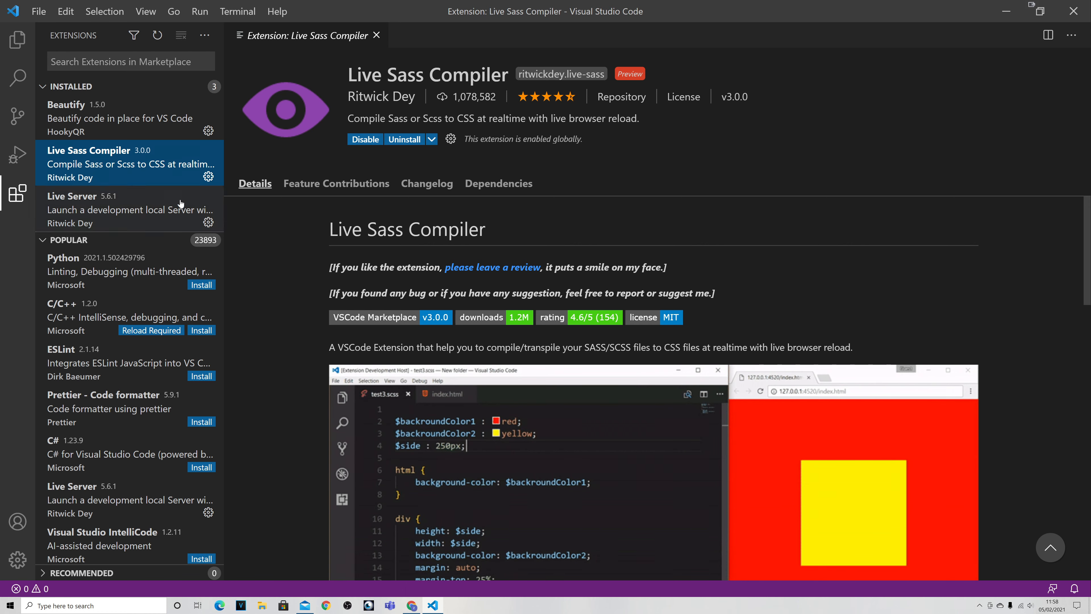
pyautogui.click(74, 209)
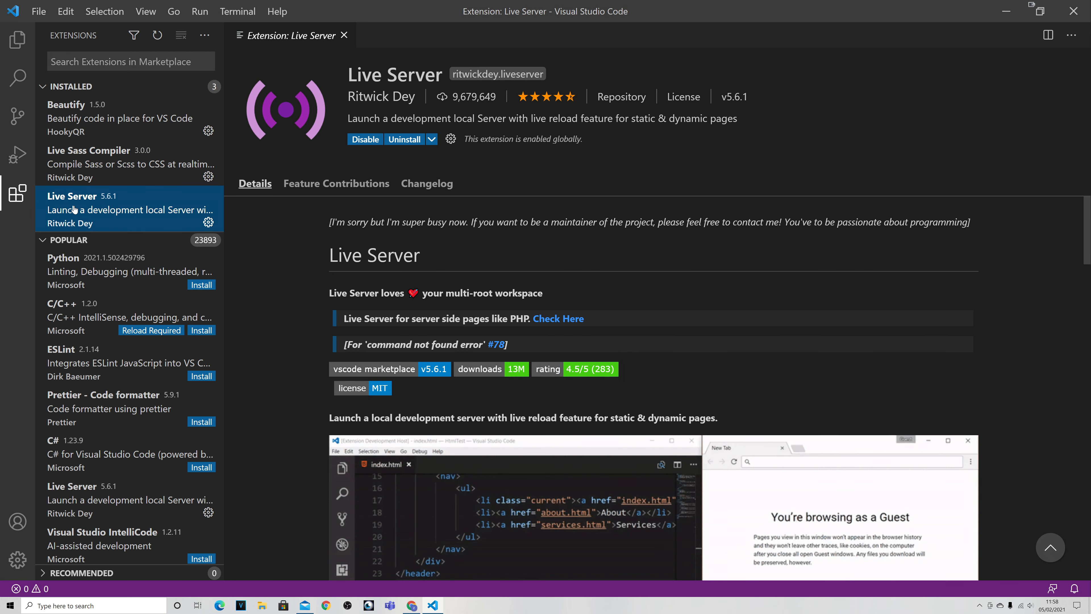
pyautogui.scroll(-3, 598, 228)
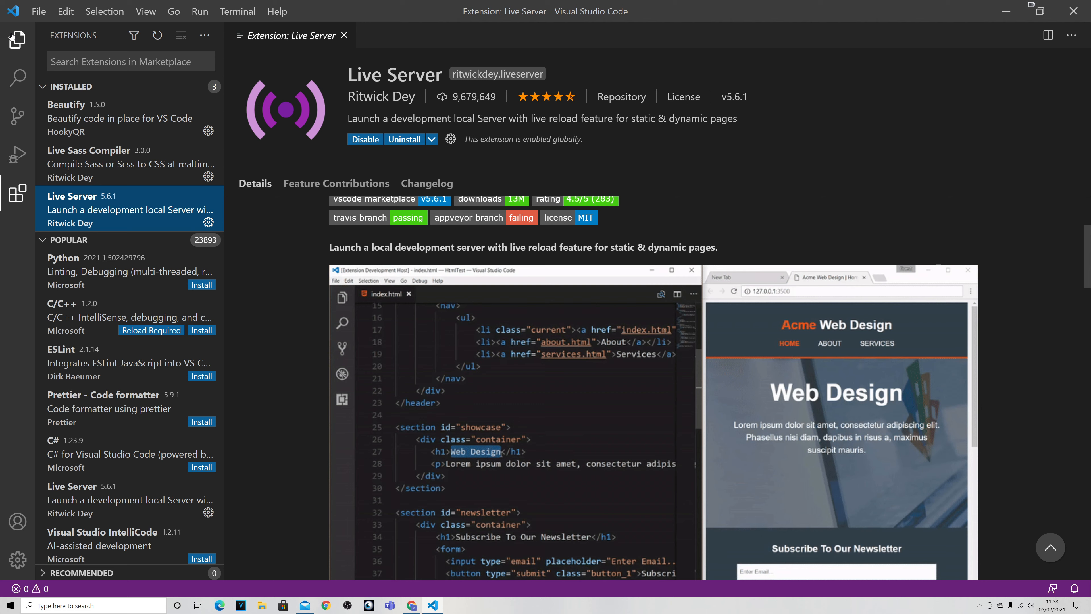
# Open the "learning" folder from the Desktop as the project folder in the file explorer.
pyautogui.click(16, 42)
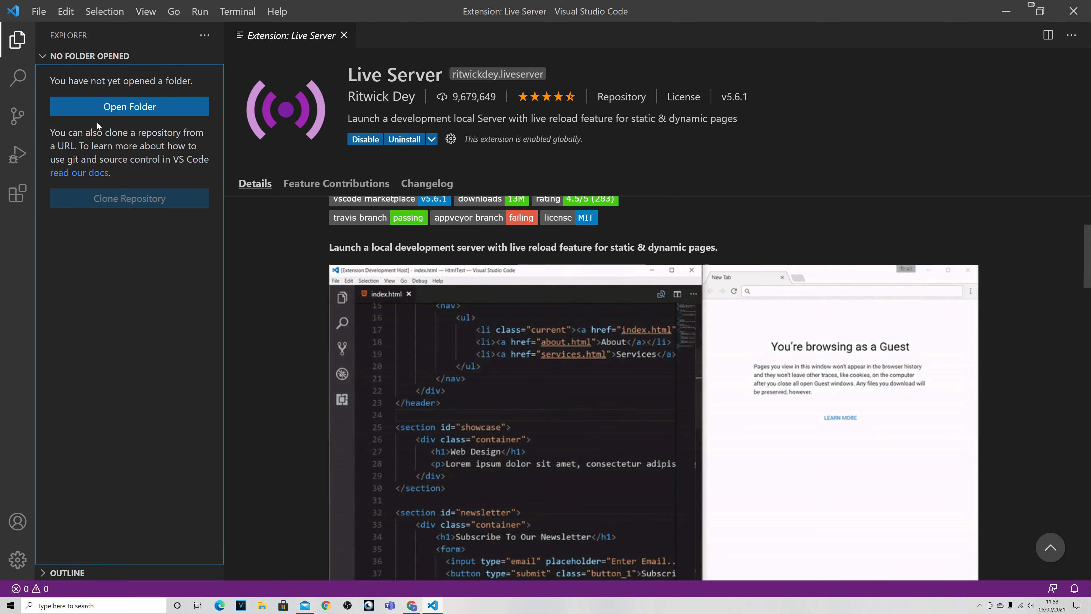
pyautogui.click(44, 15)
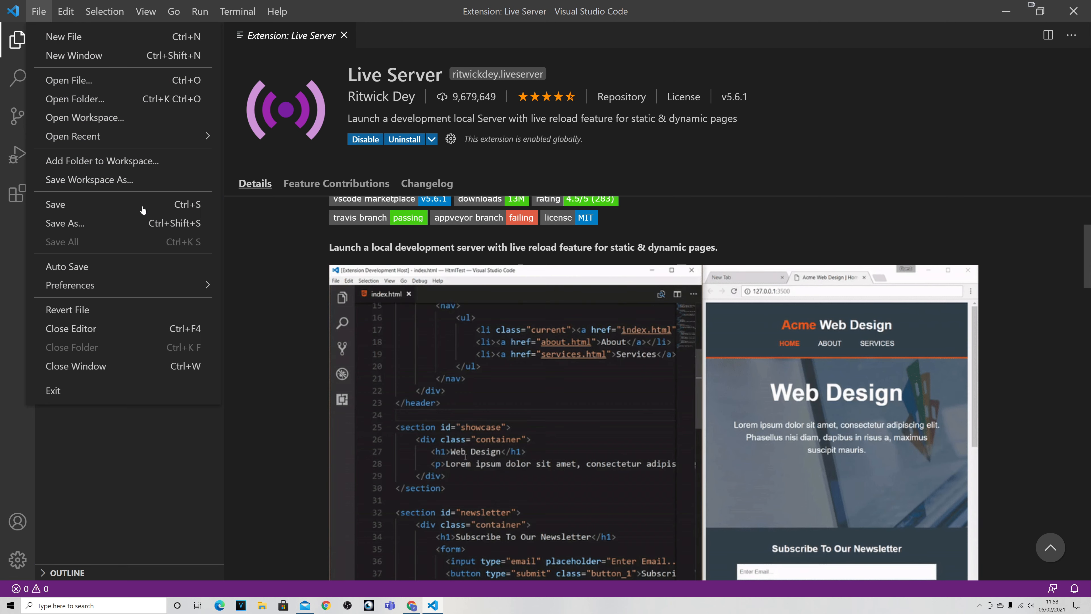
pyautogui.click(146, 466)
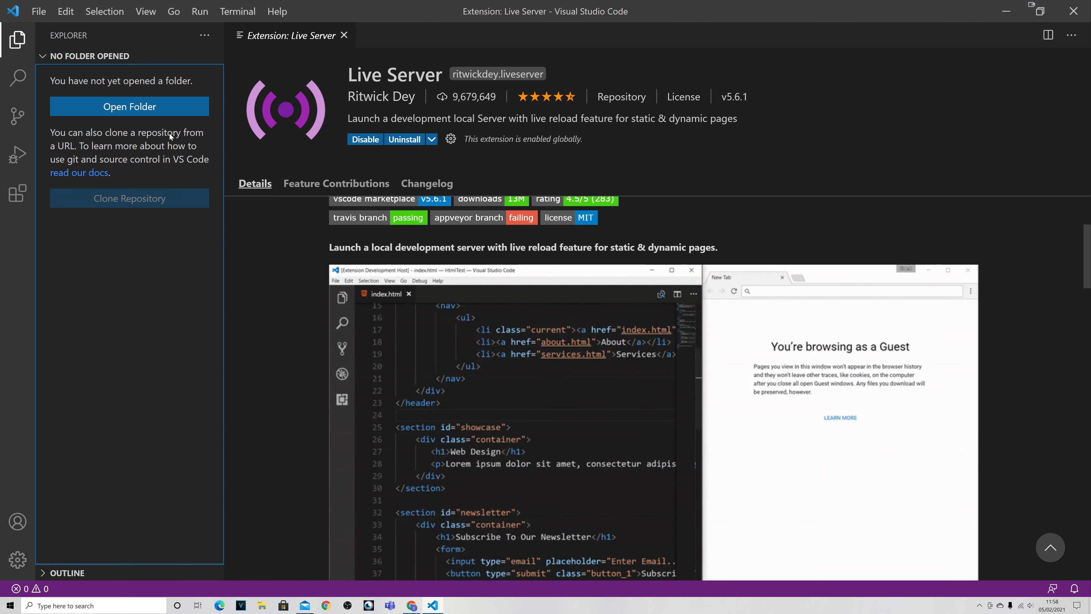
pyautogui.click(159, 104)
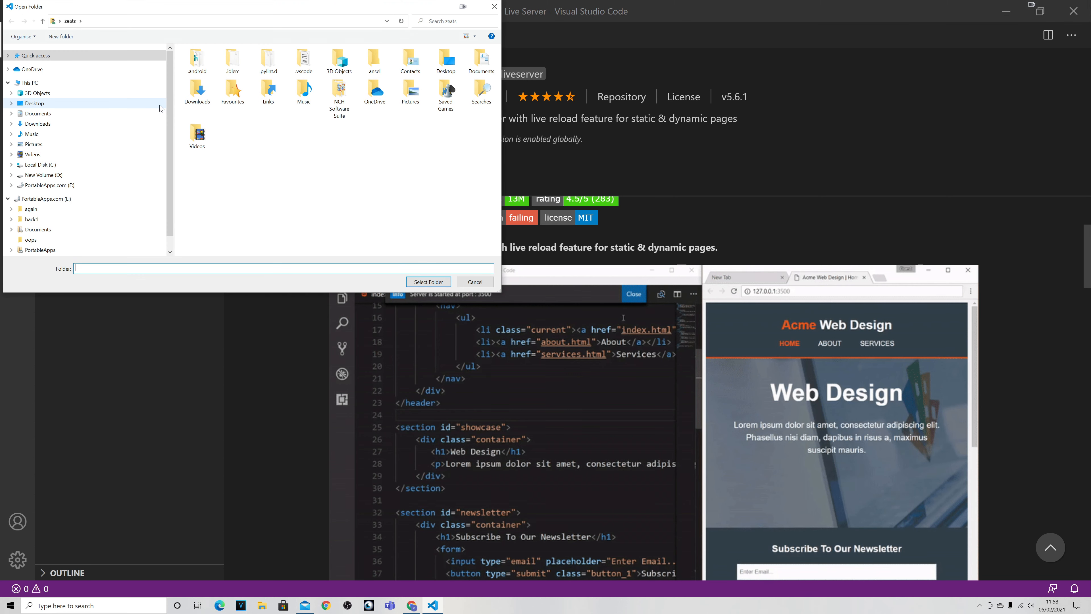
pyautogui.click(56, 104)
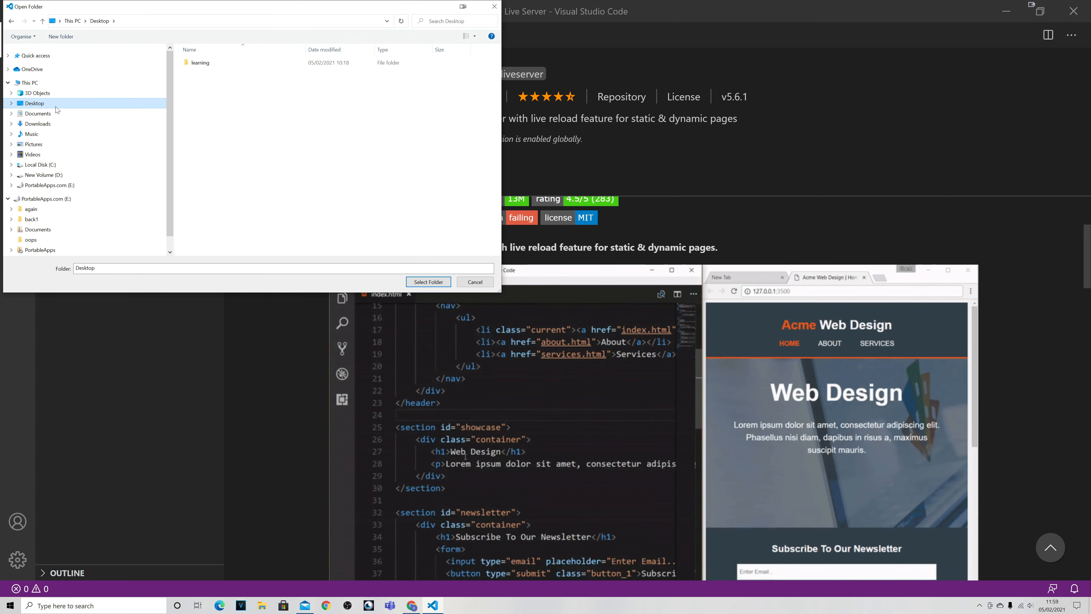
pyautogui.doubleClick(209, 64)
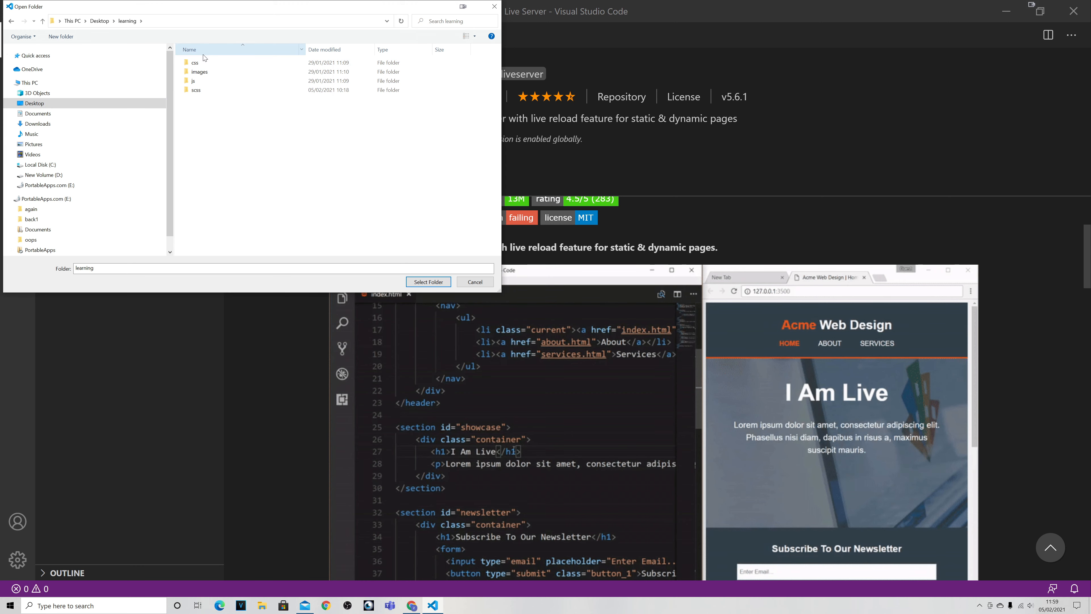
pyautogui.click(428, 284)
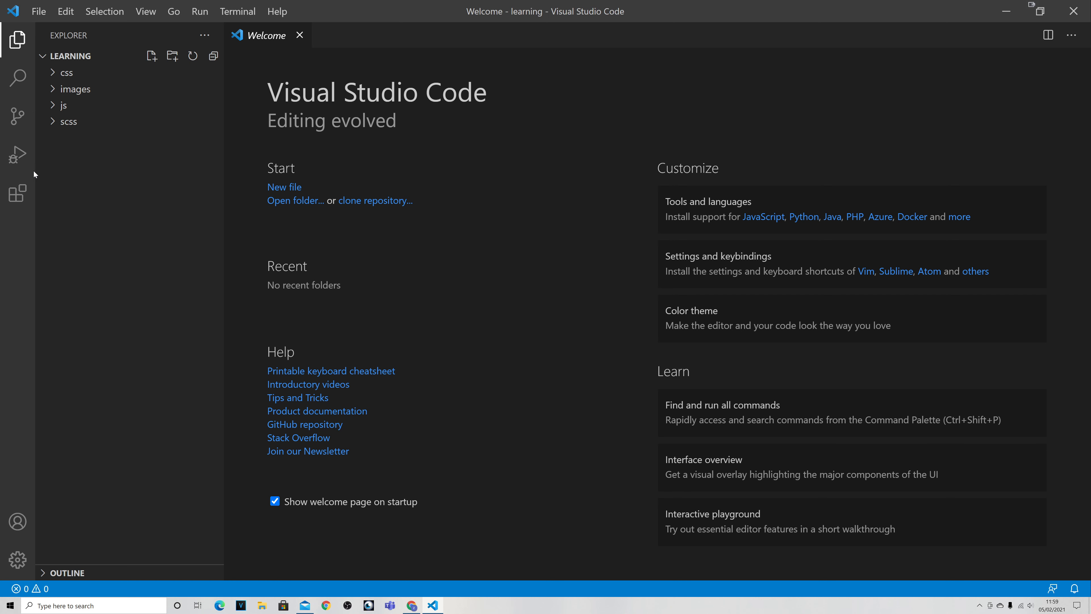
# Check the list of installed extensions for the opened project and collapse it.
pyautogui.click(17, 193)
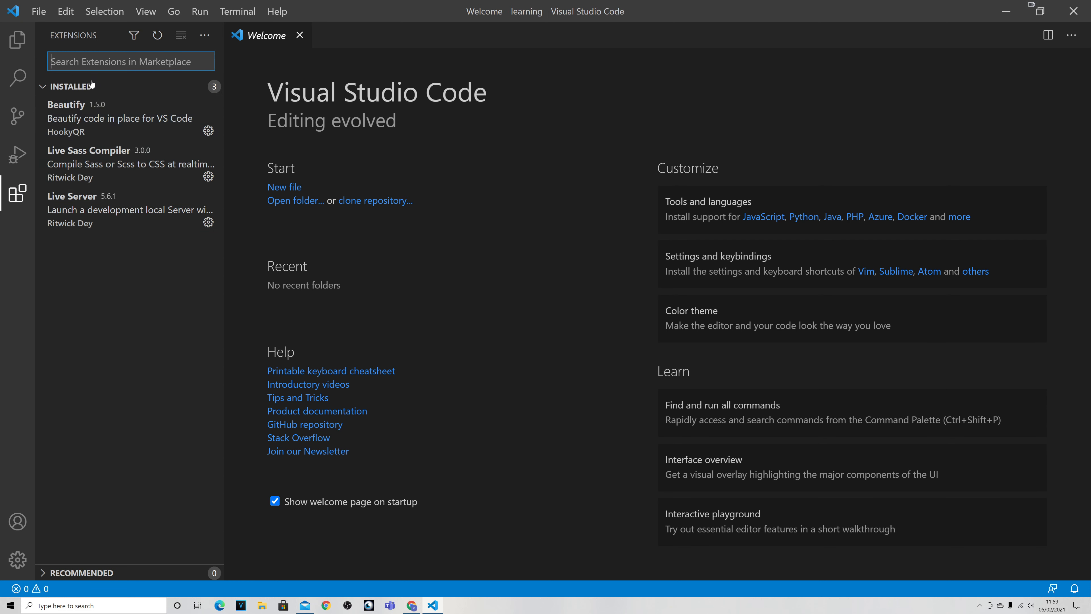
pyautogui.click(79, 88)
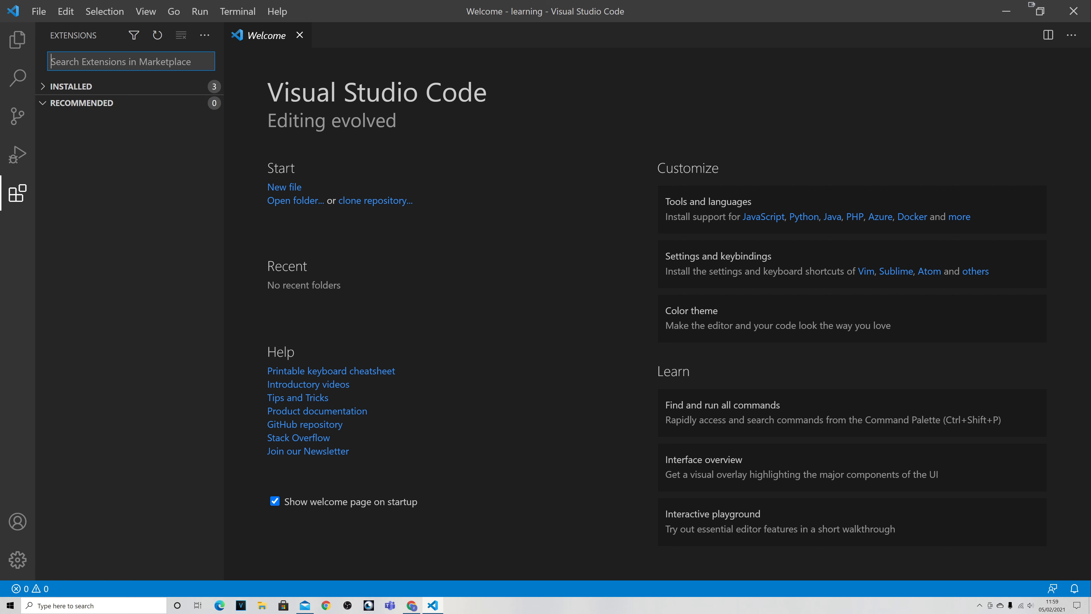